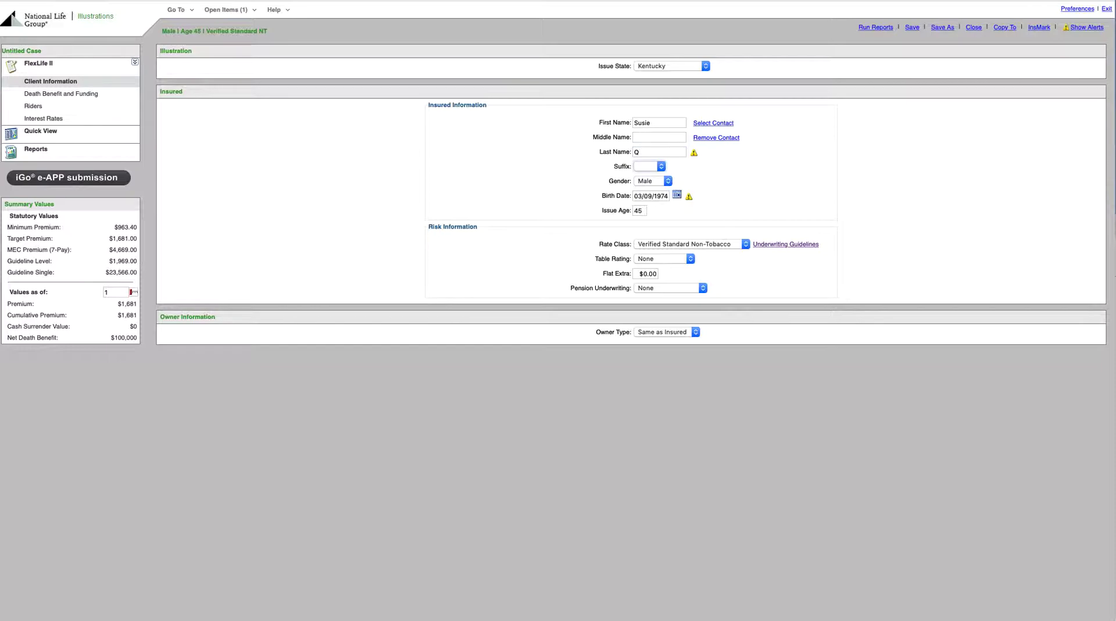
# Step: Set the insured's gender to Female and enter the child's date of birth
pyautogui.click(668, 181)
pyautogui.click(663, 192)
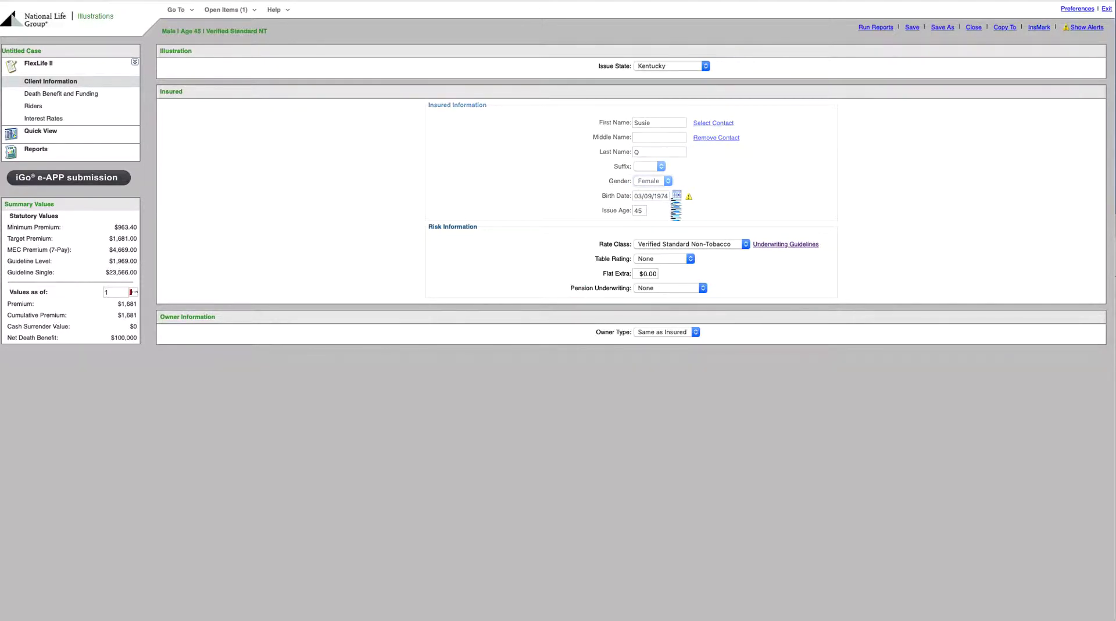
pyautogui.press('Tab')
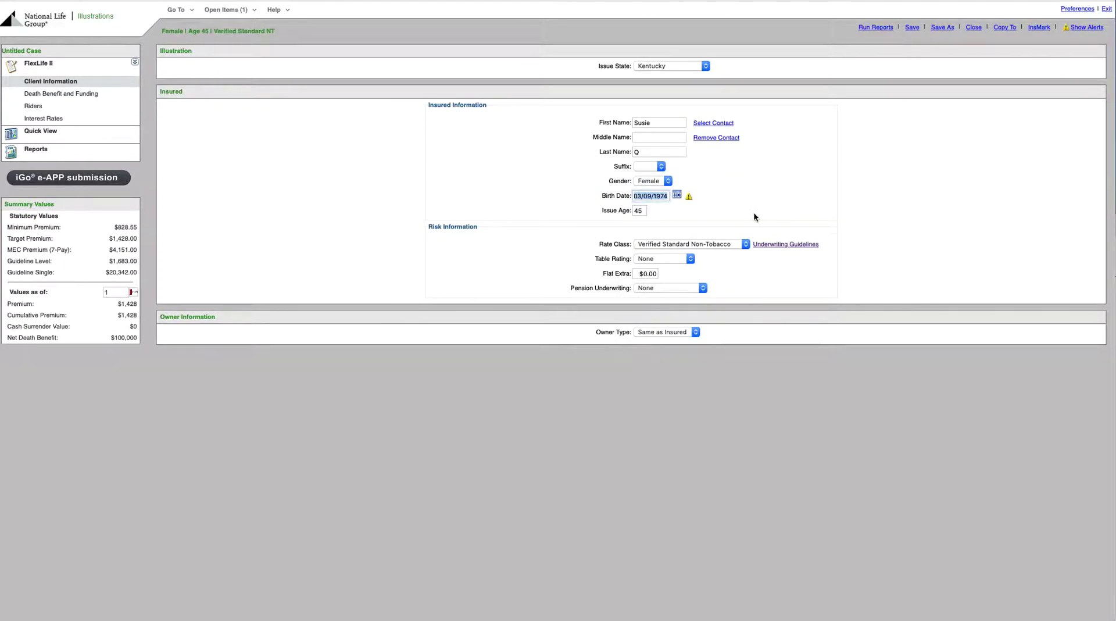
pyautogui.write('09/01/')
pyautogui.write('2014')
pyautogui.press('Tab')
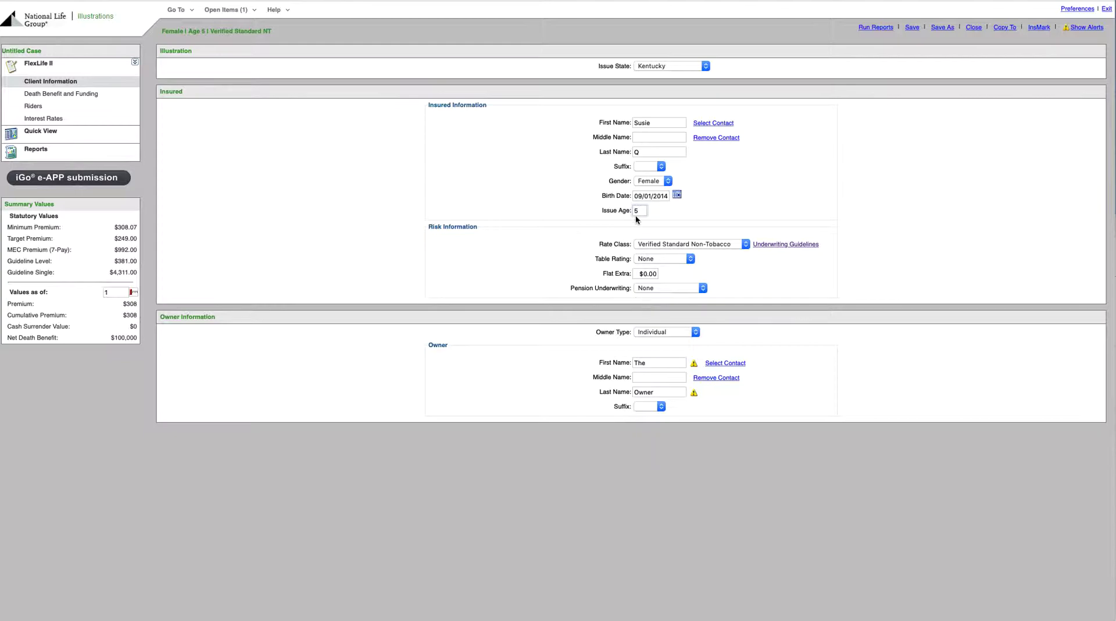
# Step: In Death Benefit and Funding, set the face solve type to Minimum DB/Max Cash Value and keep the death benefit option at A (Level)
pyautogui.moveTo(68, 103)
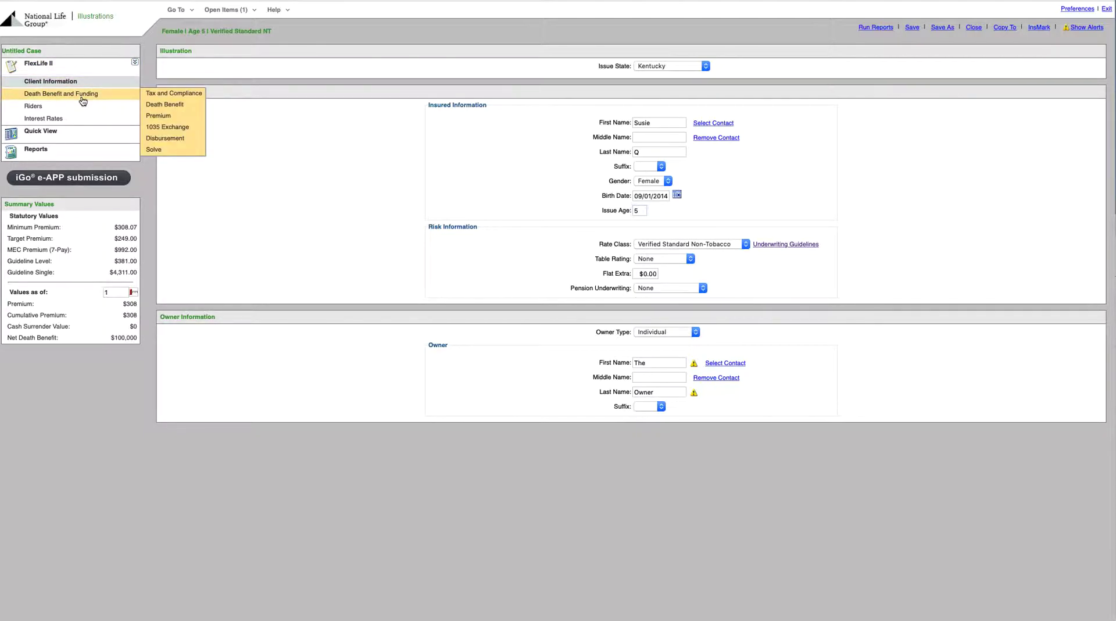
pyautogui.click(82, 101)
pyautogui.moveTo(88, 106)
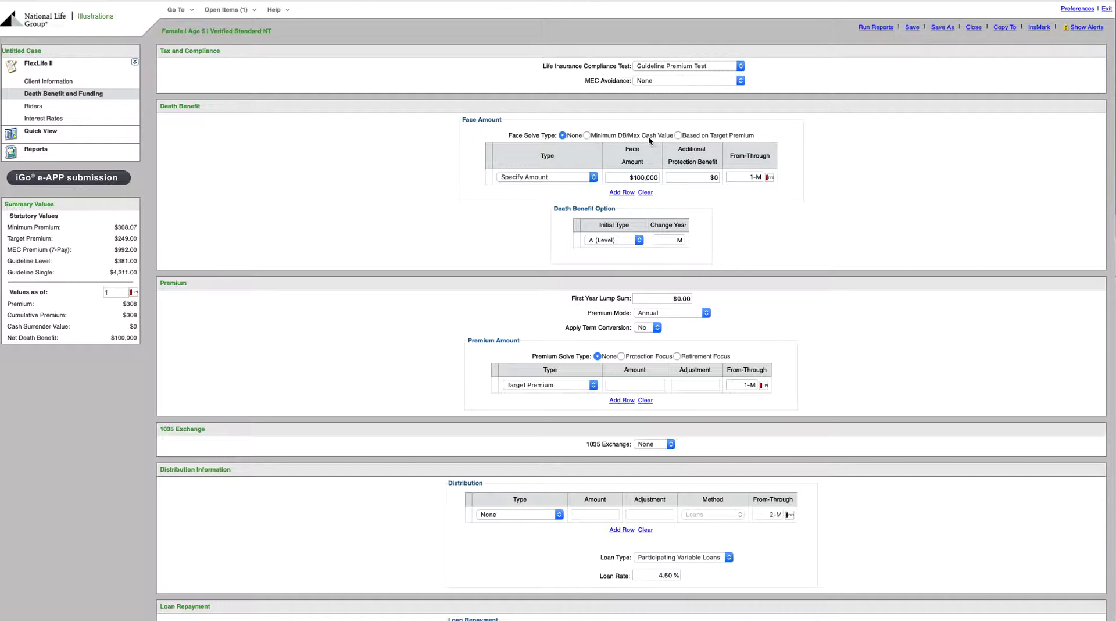
pyautogui.click(586, 136)
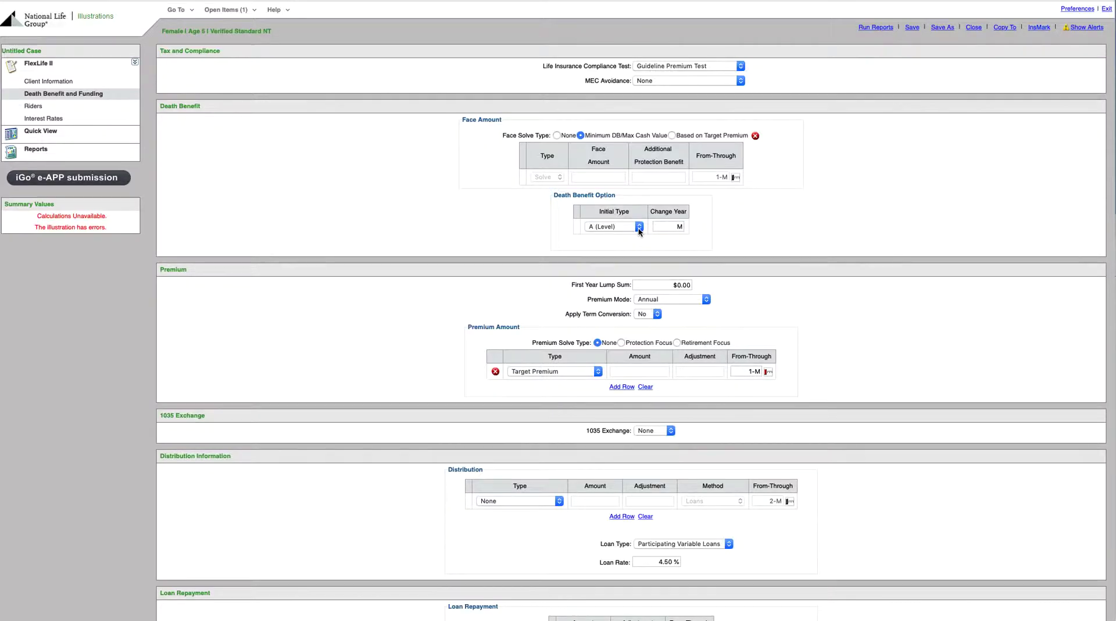
pyautogui.scroll(-1, 634, 238)
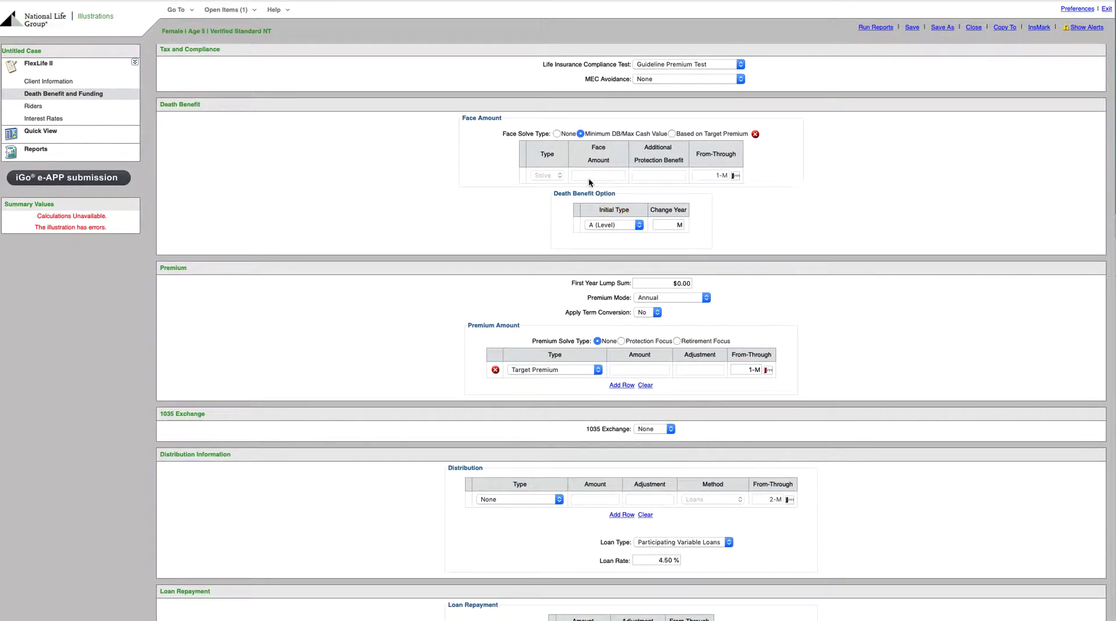
pyautogui.click(632, 225)
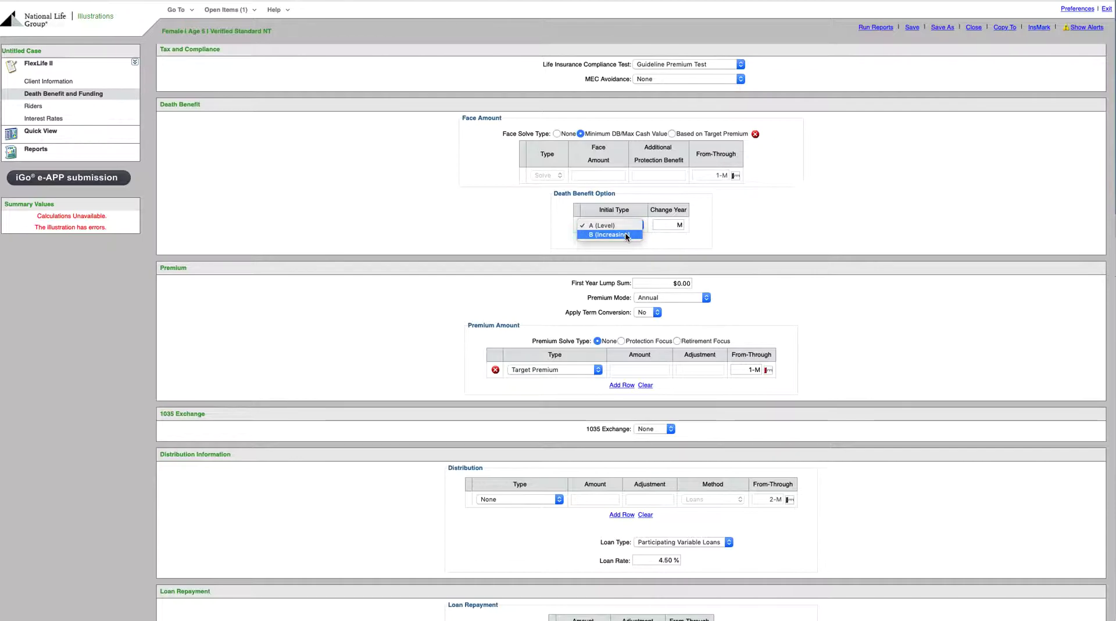
pyautogui.click(630, 226)
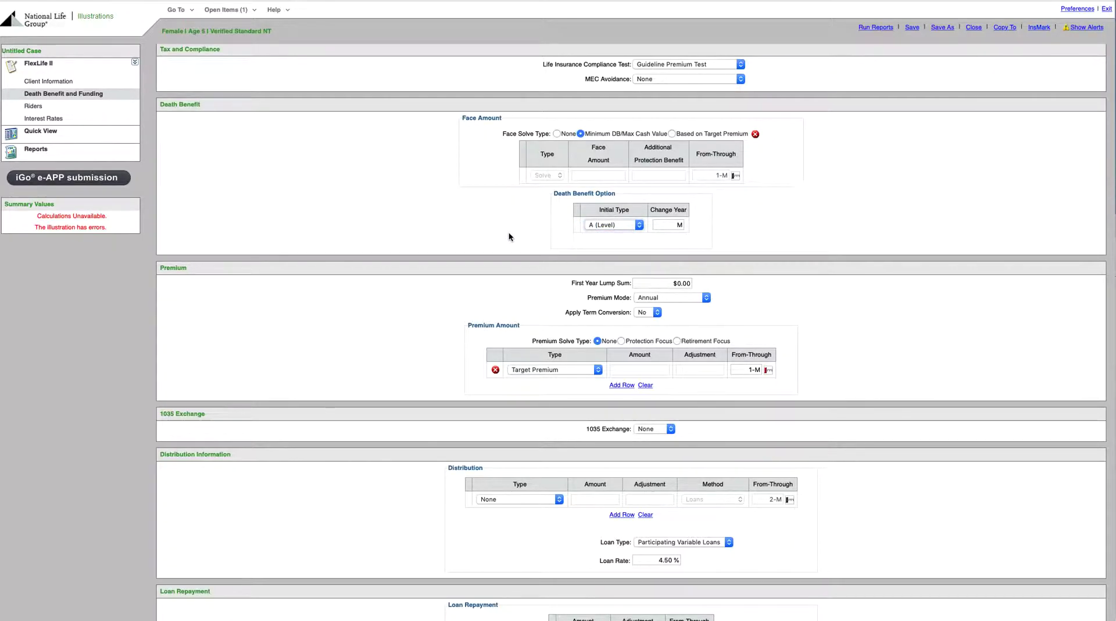
# Step: Set the premium mode to Monthly (EFT)
pyautogui.click(683, 299)
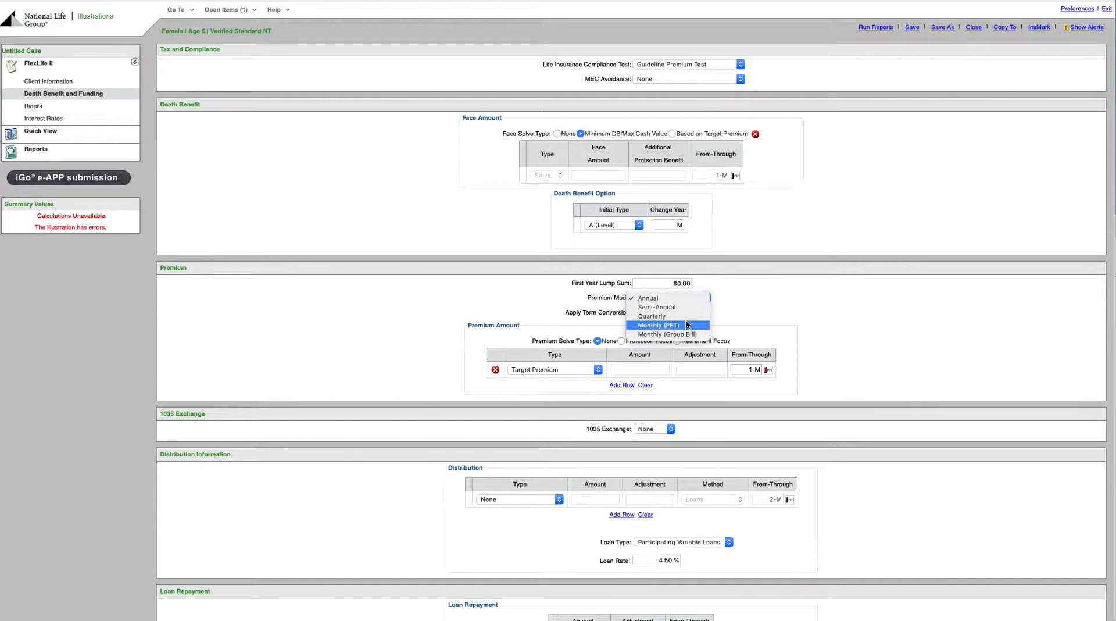
pyautogui.click(687, 324)
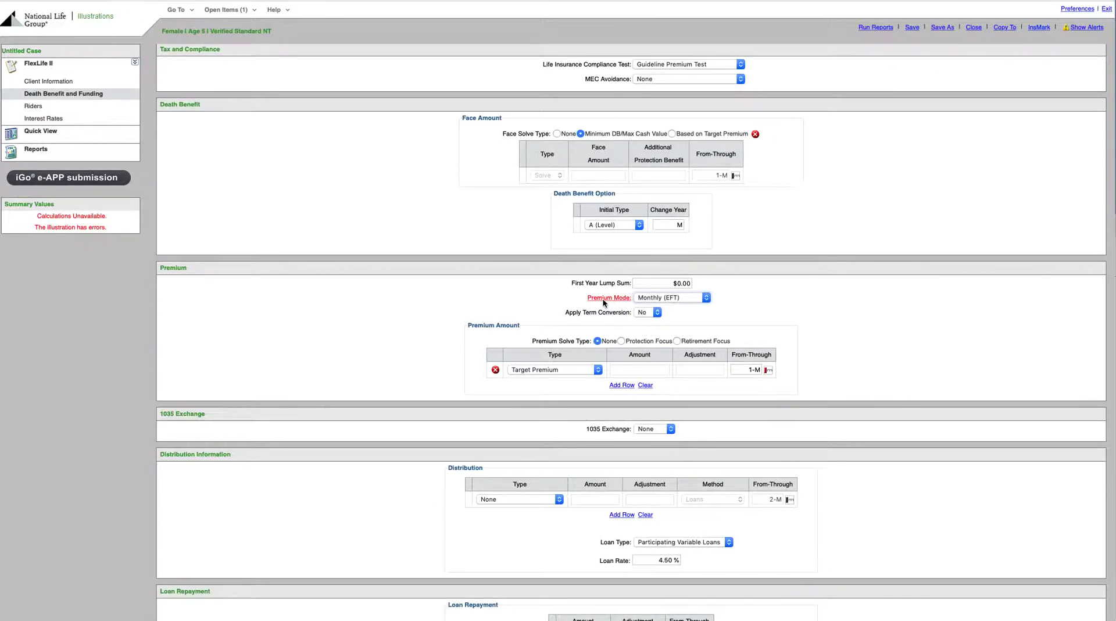
pyautogui.click(697, 298)
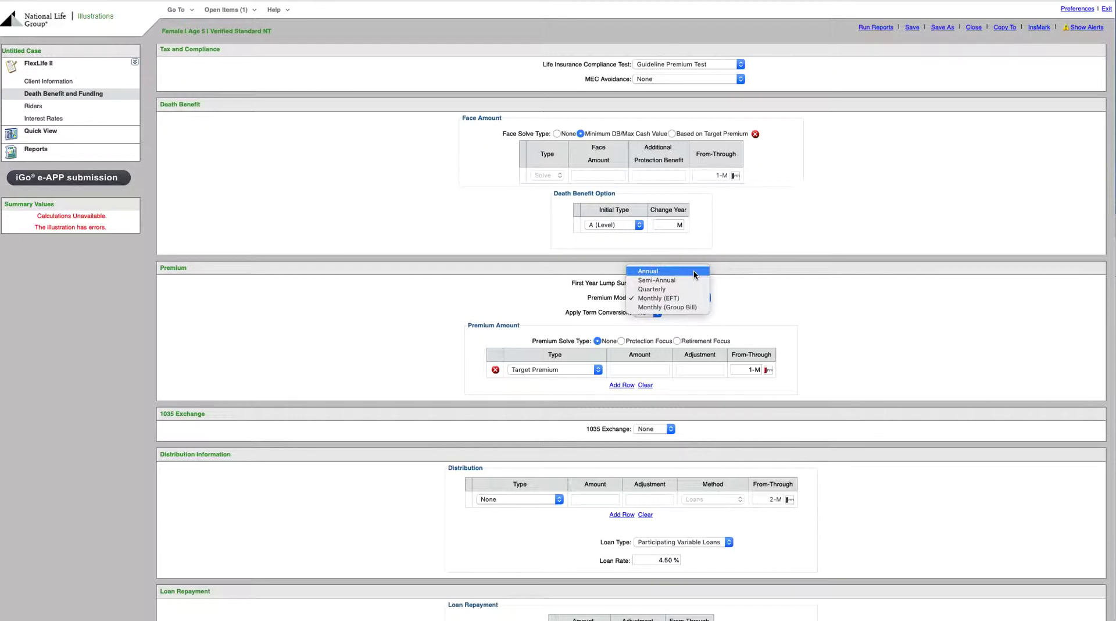
pyautogui.click(688, 300)
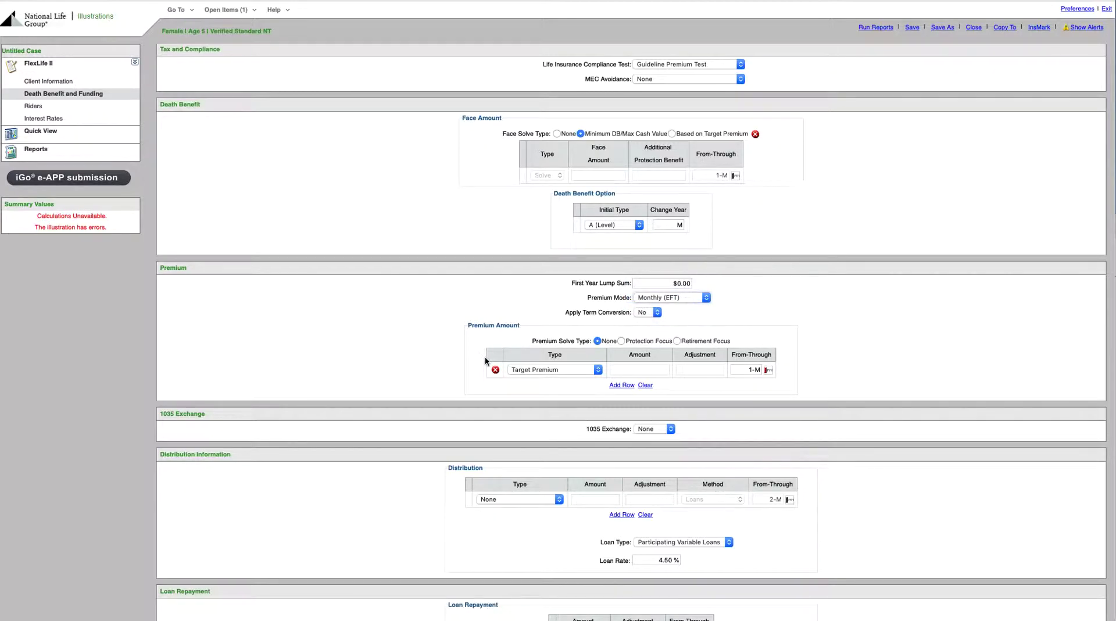
# Step: Set the premium type to Specify Amount with a premium of $50.00
pyautogui.click(569, 371)
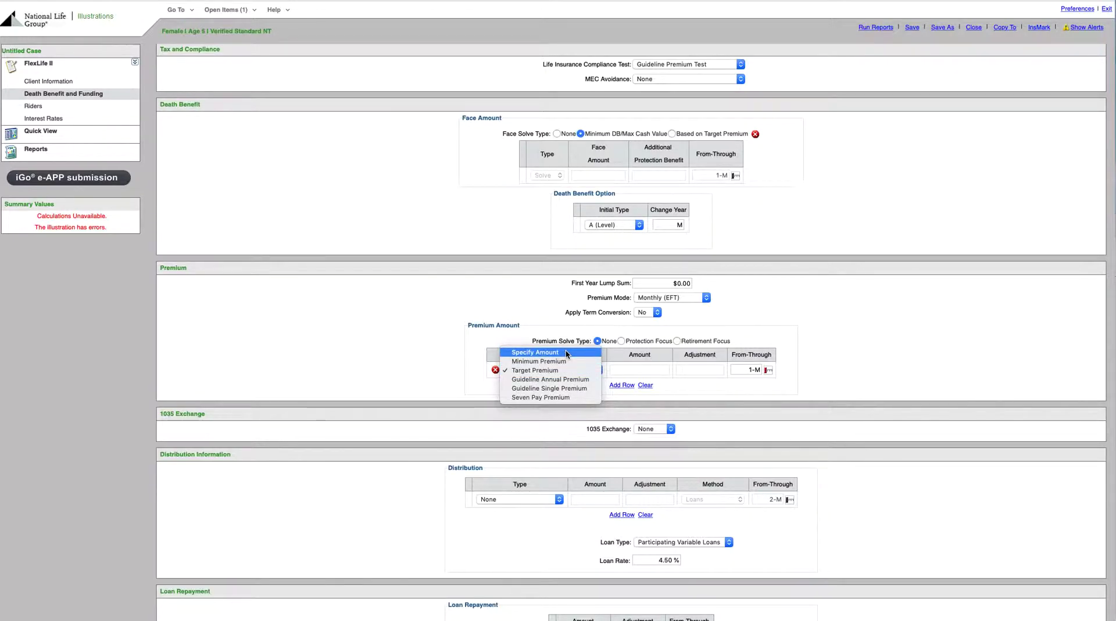
pyautogui.click(566, 353)
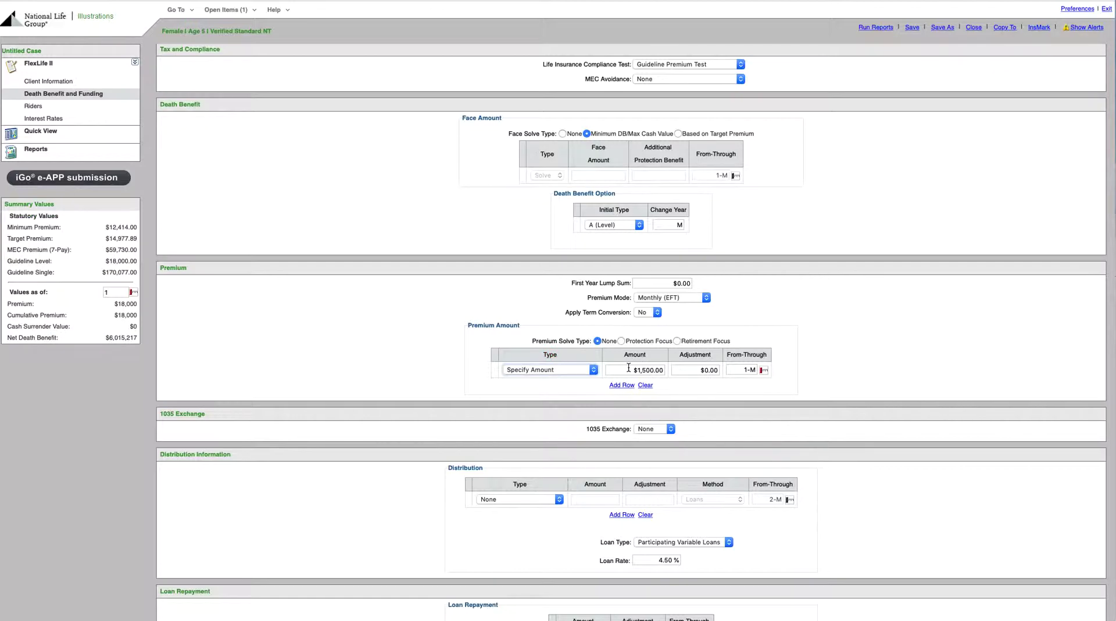
pyautogui.moveTo(628, 368); pyautogui.dragTo(725, 368)
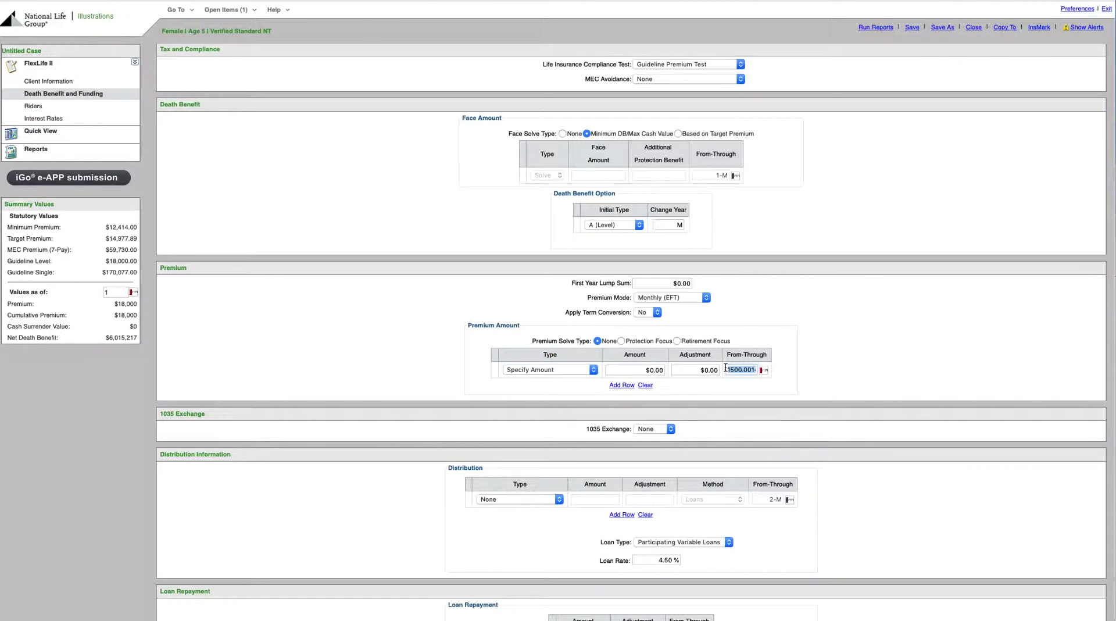
pyautogui.click(647, 372)
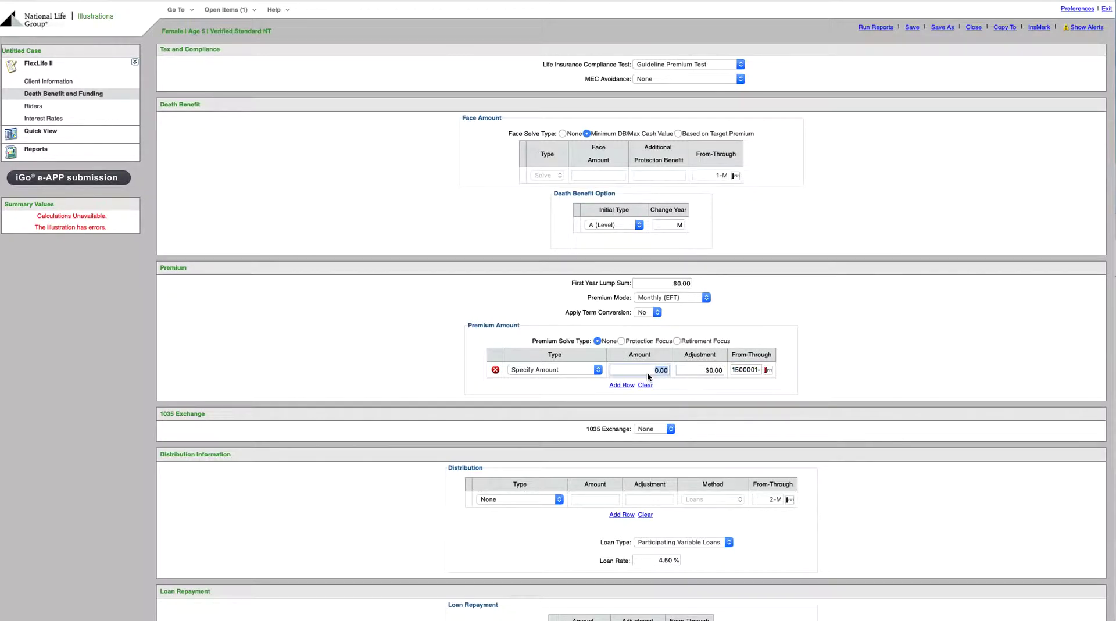
pyautogui.write('50')
pyautogui.press('Tab')
pyautogui.press('Tab')
# Step: Set the premium's From-Through period to 1-A65
pyautogui.write('1')
pyautogui.write('1')
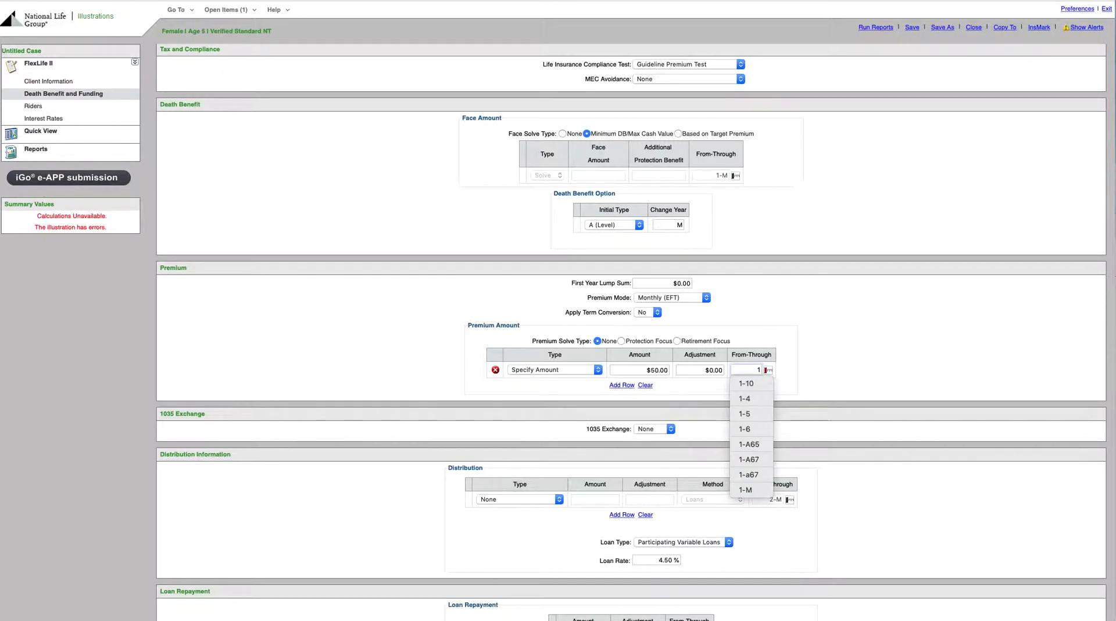
pyautogui.write('-A65')
pyautogui.press('Return')
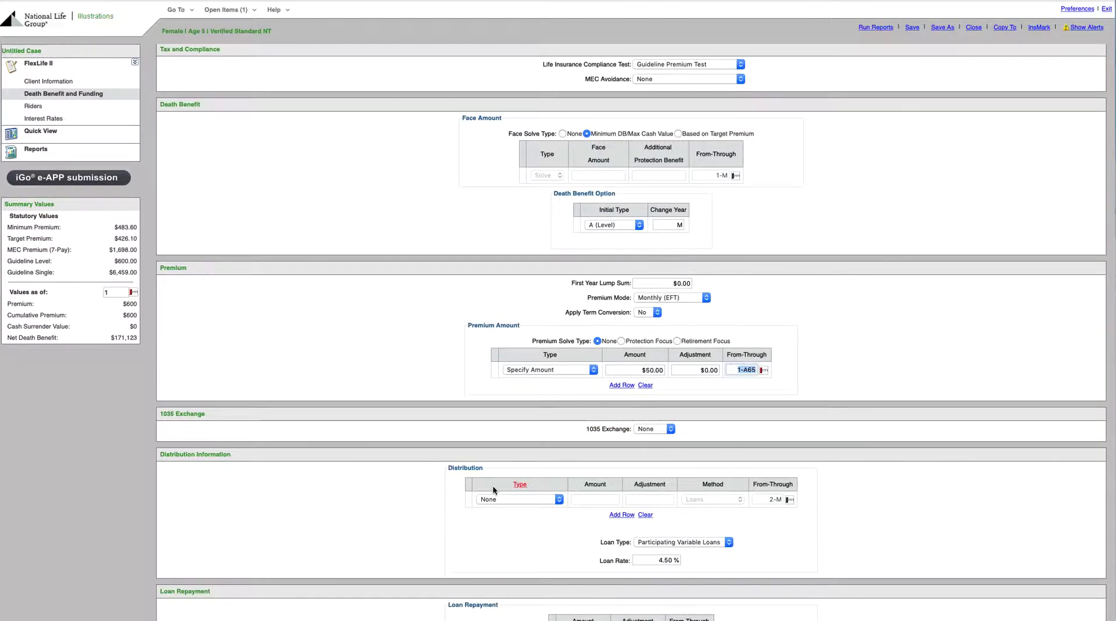
# Step: Set the distribution type to Solve for Income and check the remaining funding settings
pyautogui.click(534, 499)
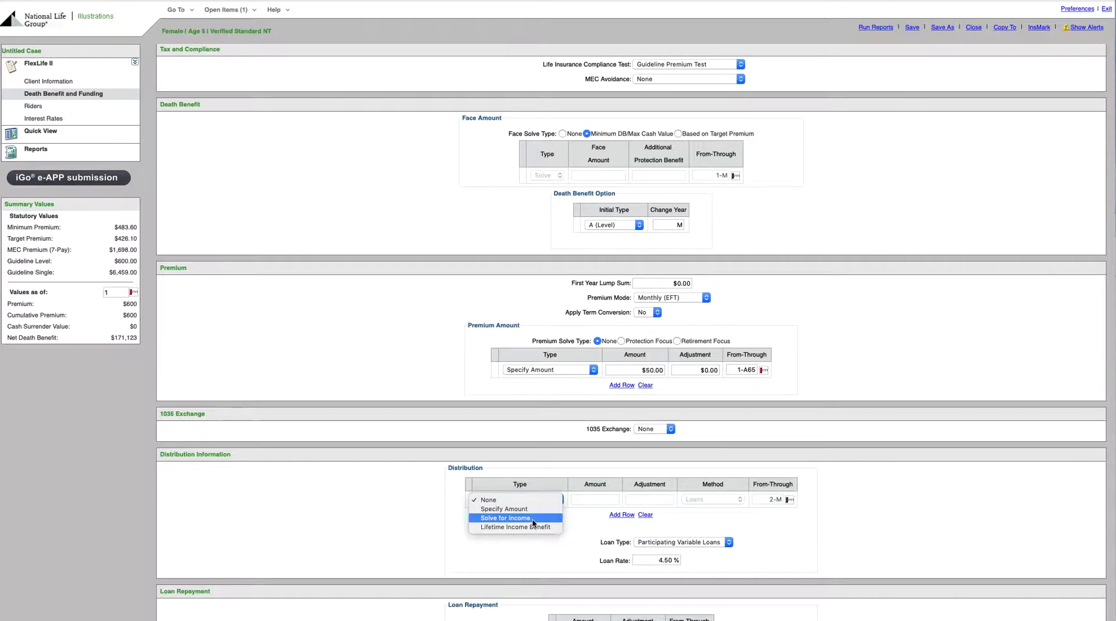
pyautogui.click(532, 519)
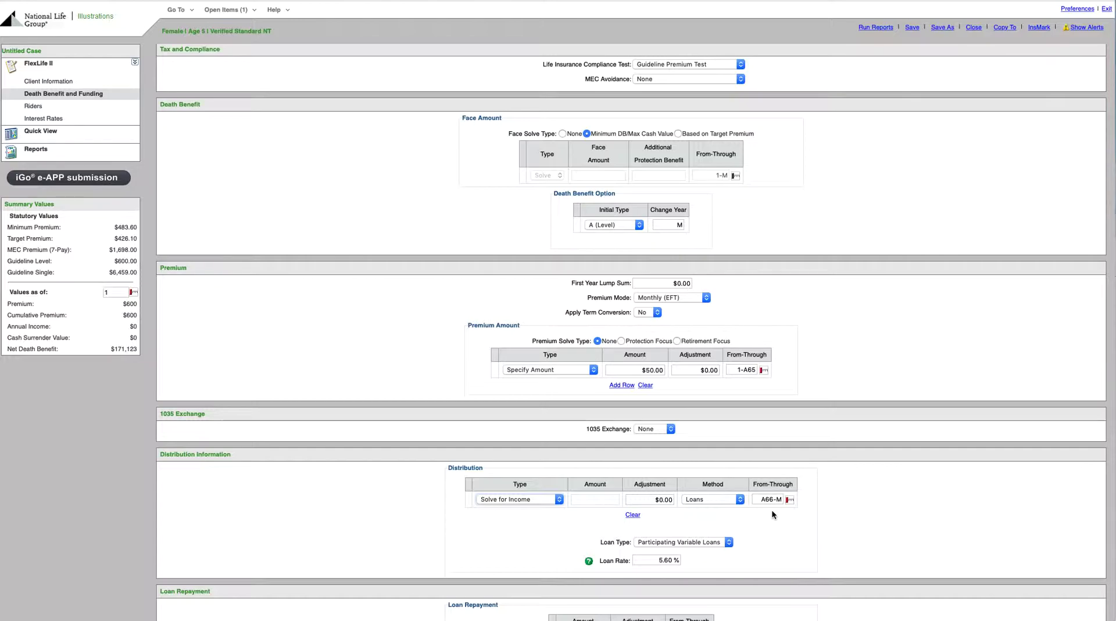
pyautogui.scroll(-1, 776, 505)
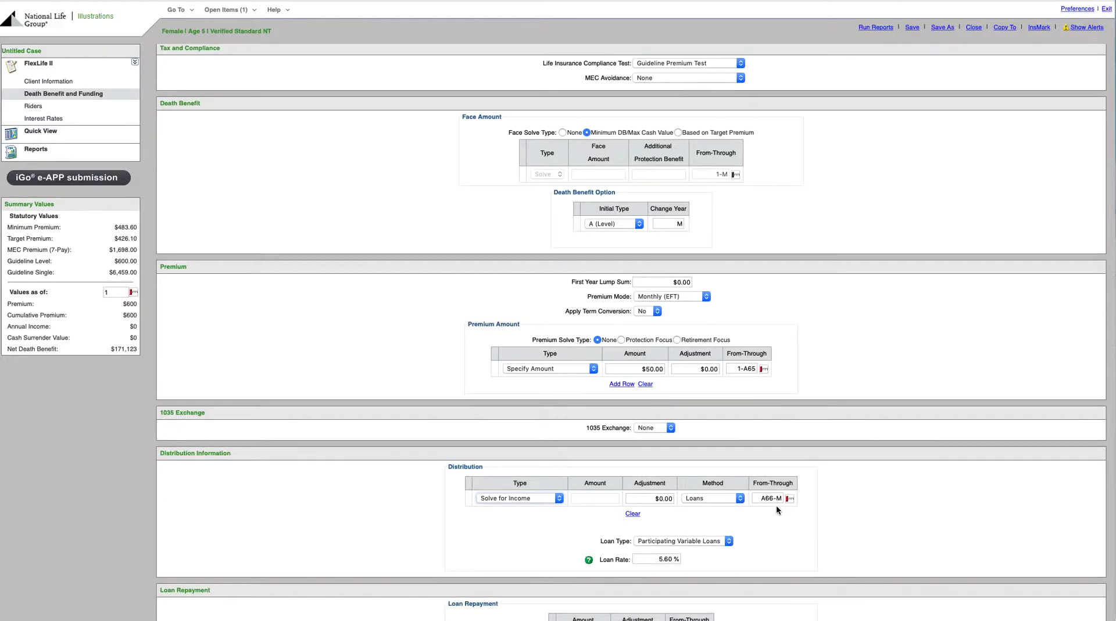
pyautogui.scroll(-5, 777, 508)
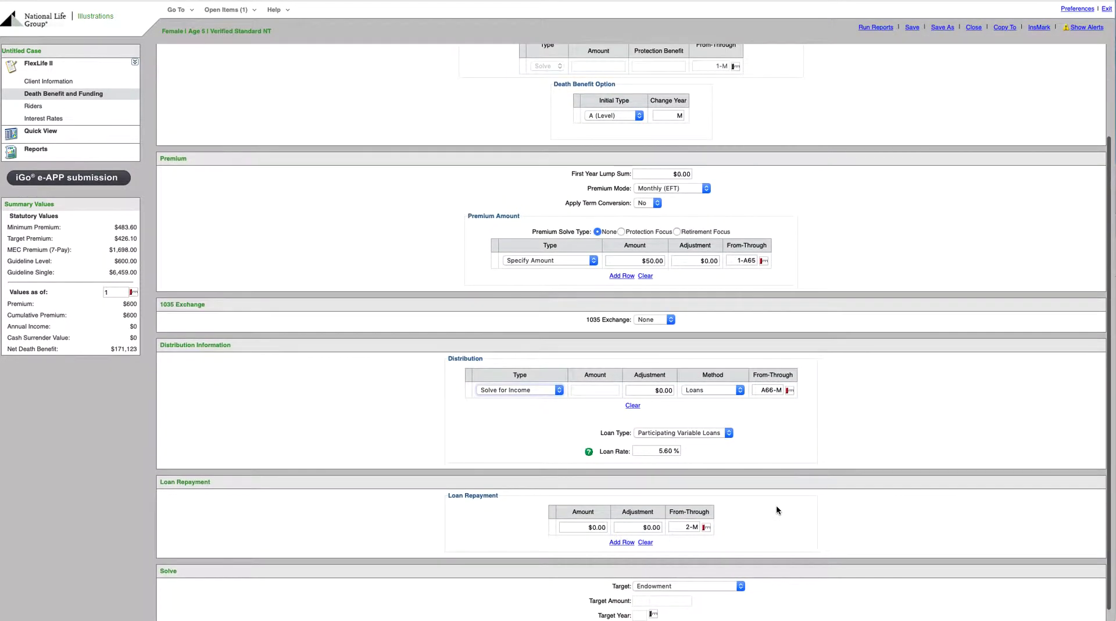
pyautogui.scroll(4, 777, 510)
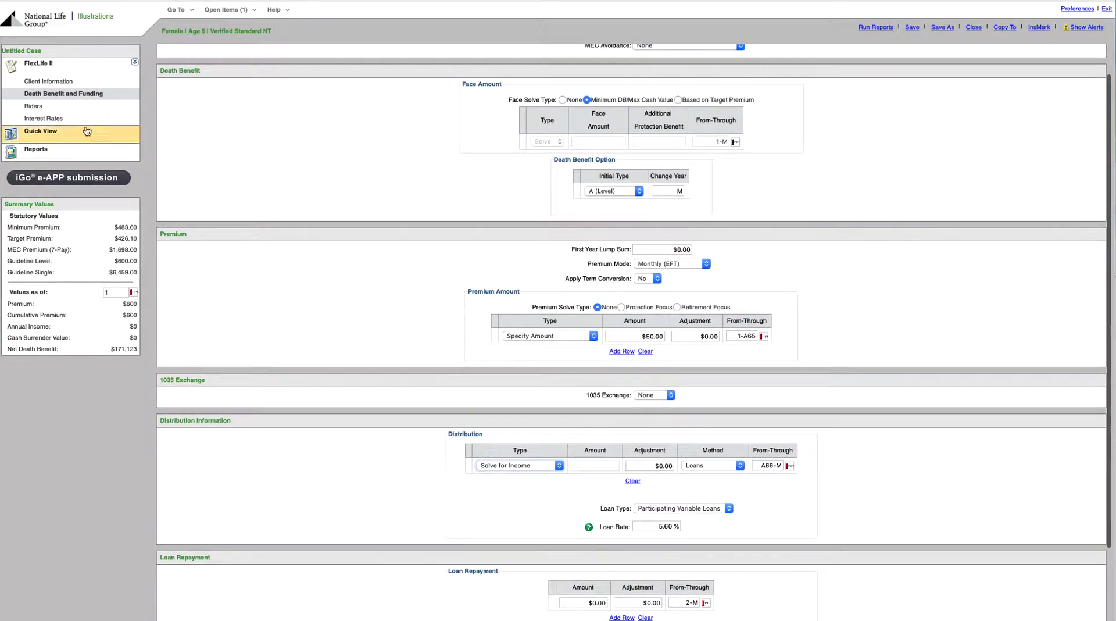
# Step: Examine the year-by-year planned premium, loan, annual income, accumulated value and net death benefit in Quick View
pyautogui.click(87, 131)
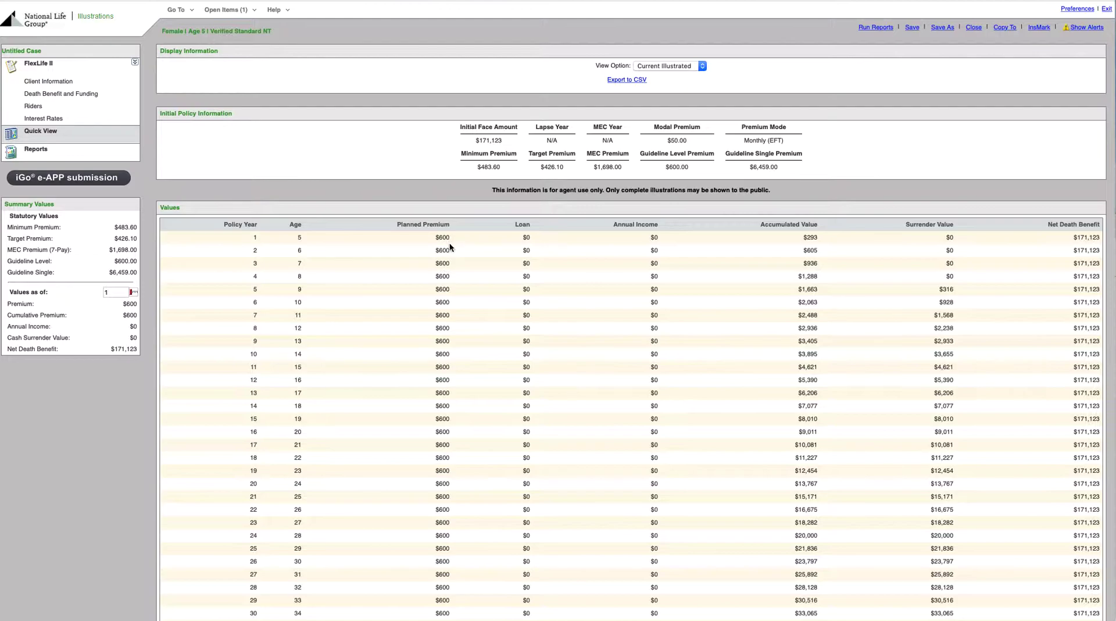
pyautogui.scroll(-2, 465, 395)
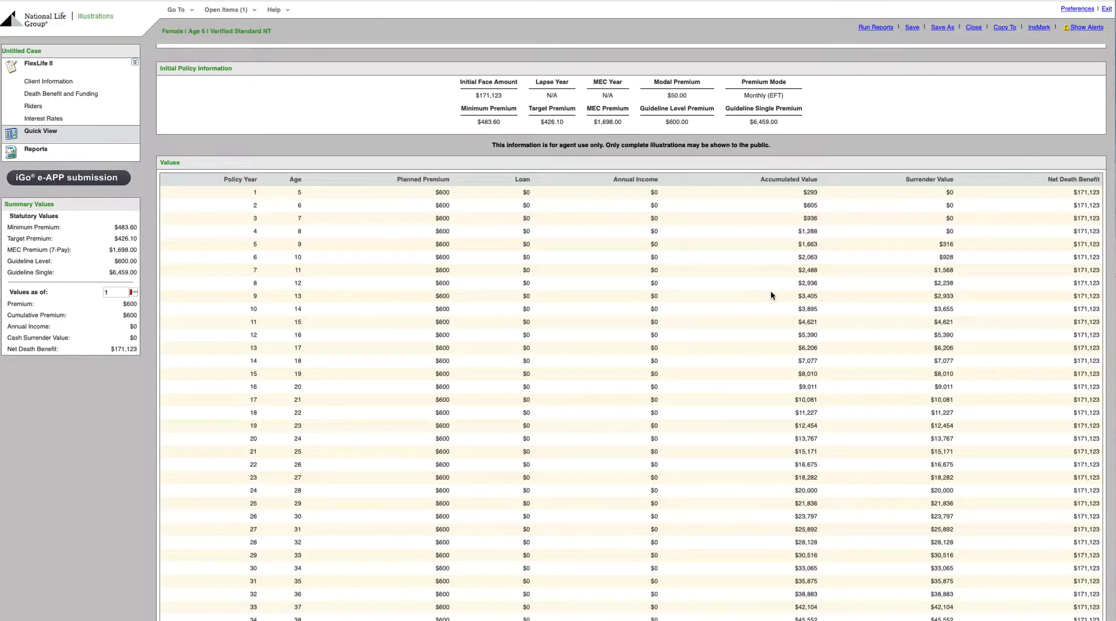
pyautogui.scroll(-5, 771, 295)
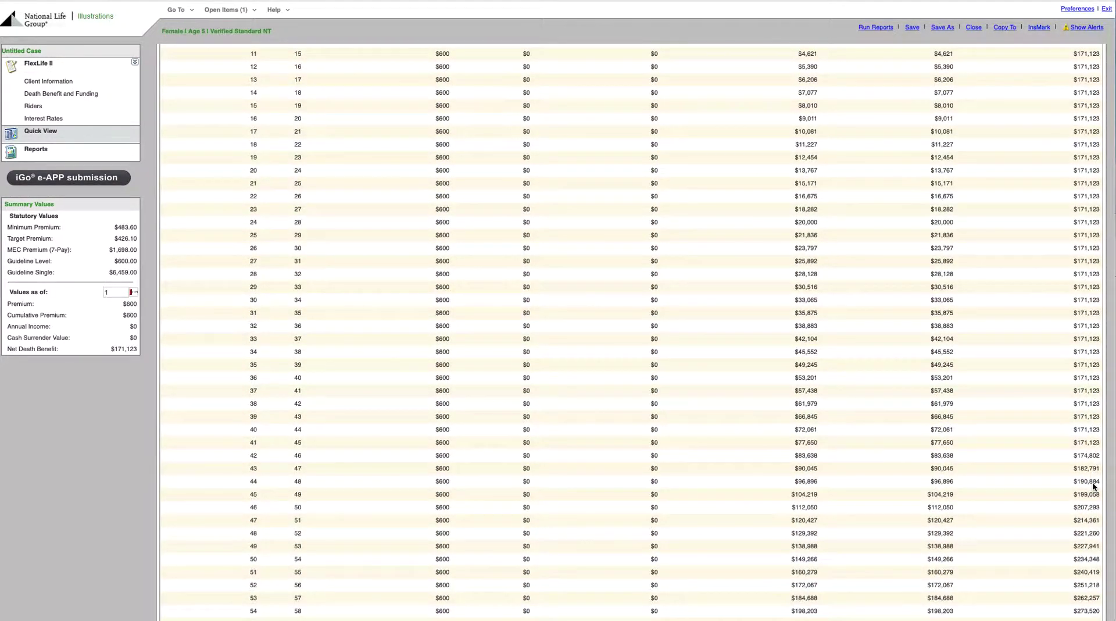
pyautogui.scroll(8, 566, 364)
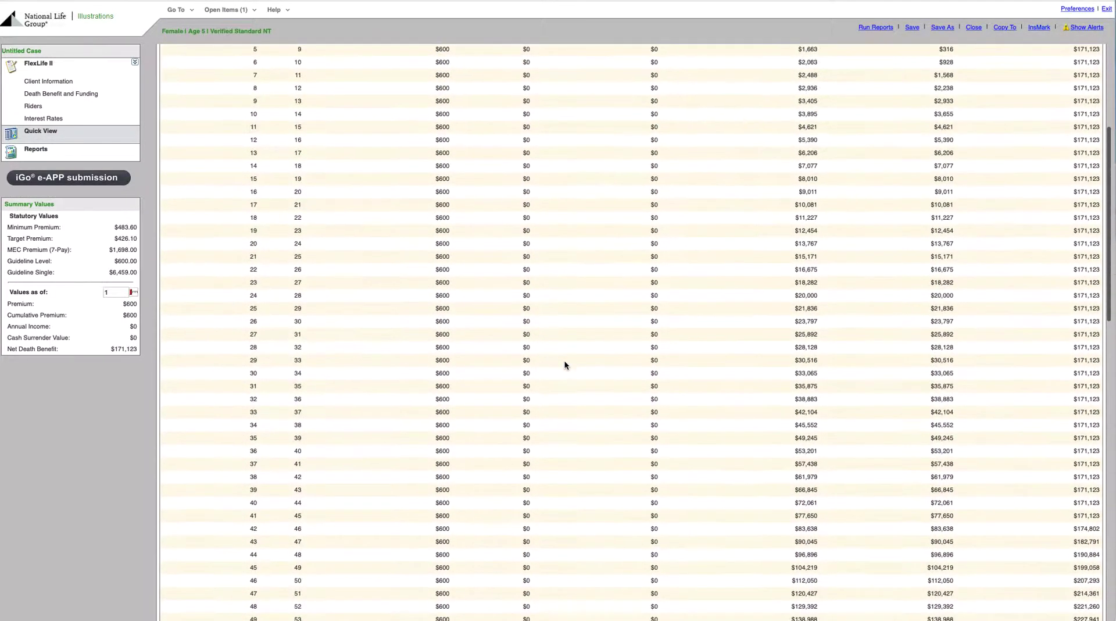
pyautogui.scroll(-1, 441, 147)
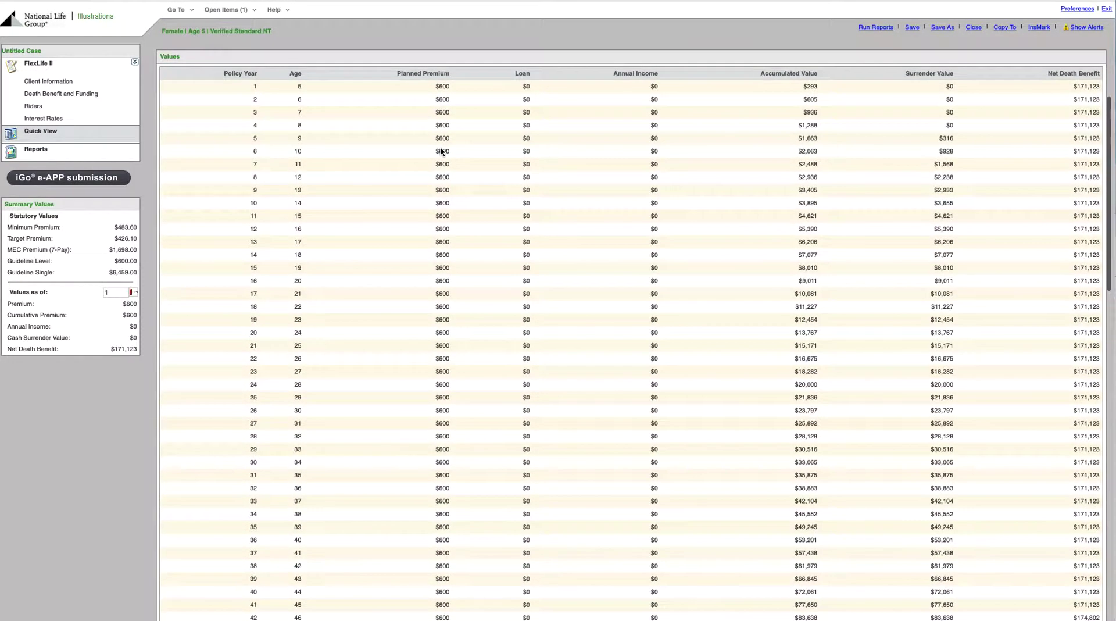
pyautogui.scroll(-4, 453, 351)
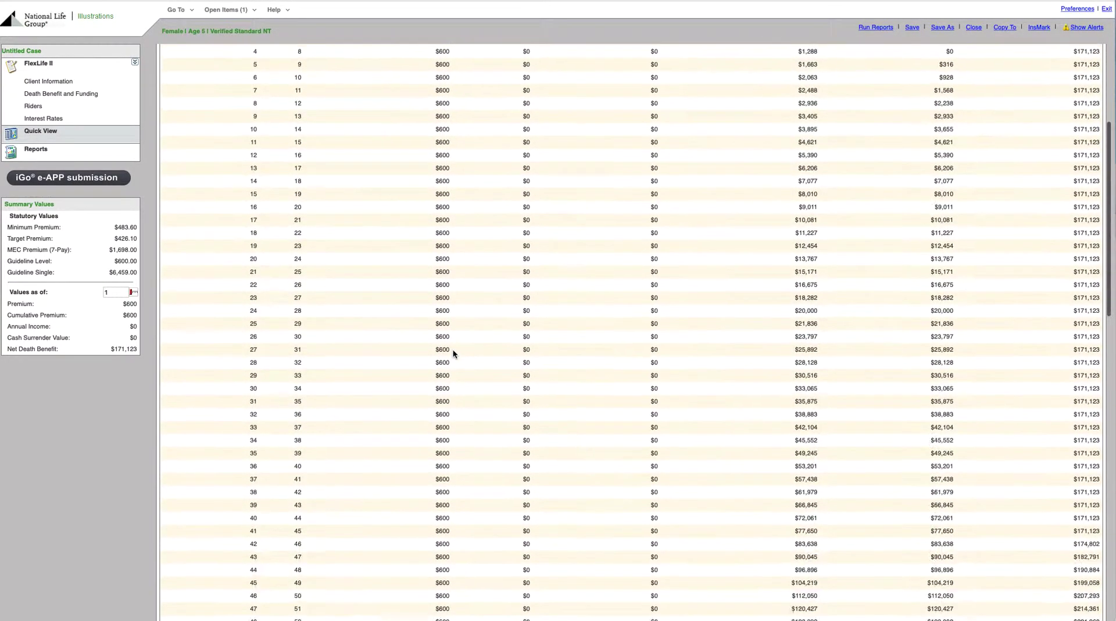
pyautogui.scroll(-3, 453, 351)
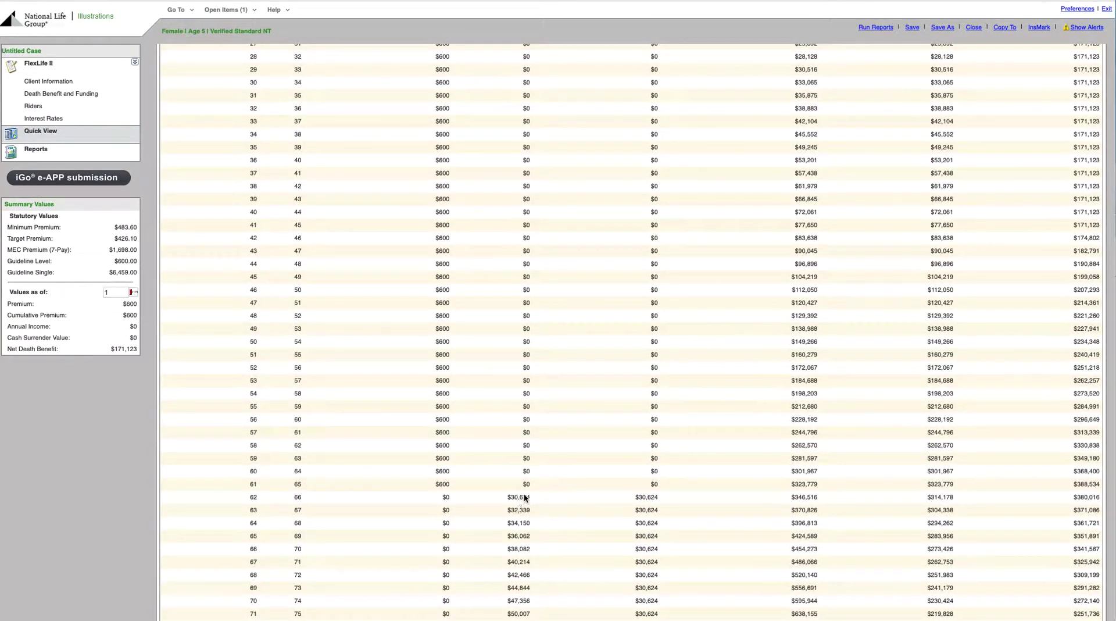
pyautogui.scroll(2, 527, 555)
pyautogui.scroll(7, 527, 555)
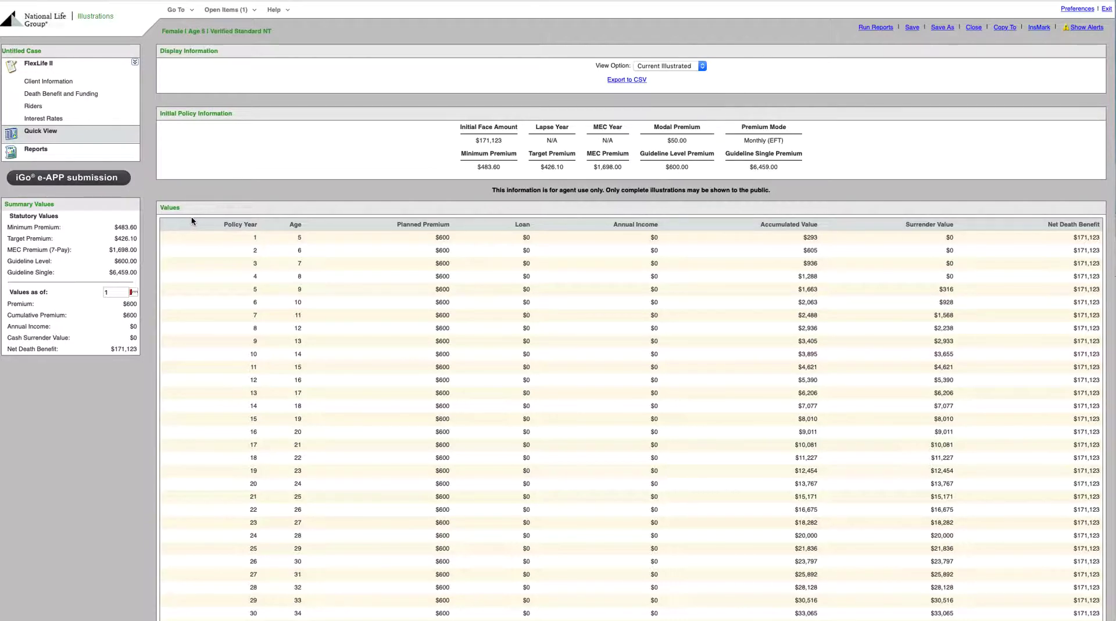
# Step: Run the FlexLife II illustration reports, including the Sales Presentation Pages and Accelerated Benefits Rider Summary
pyautogui.click(89, 158)
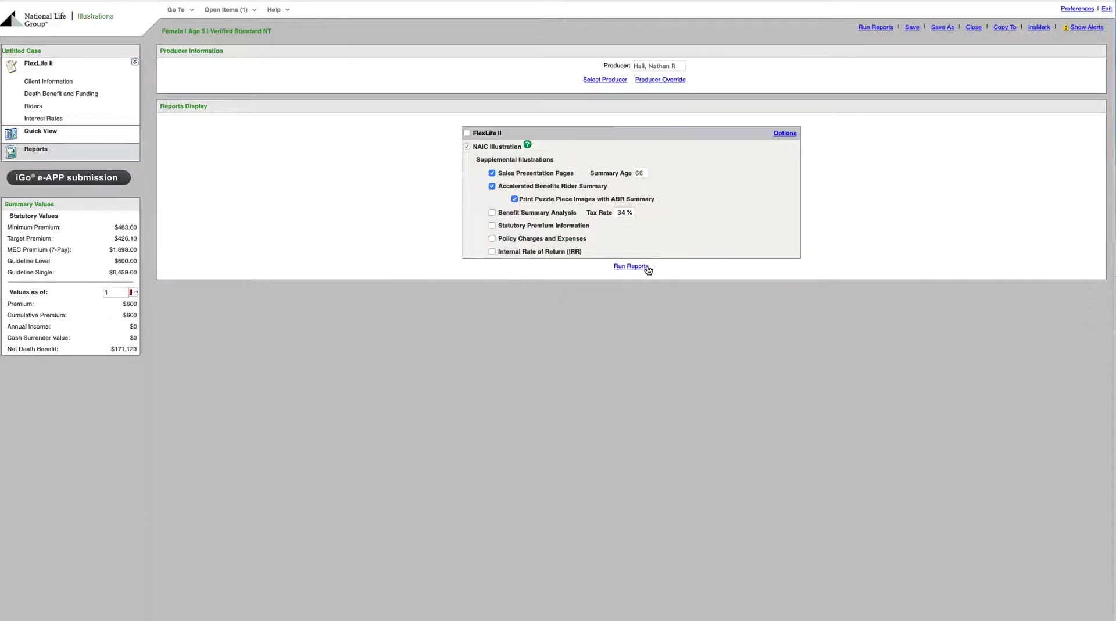
pyautogui.click(637, 266)
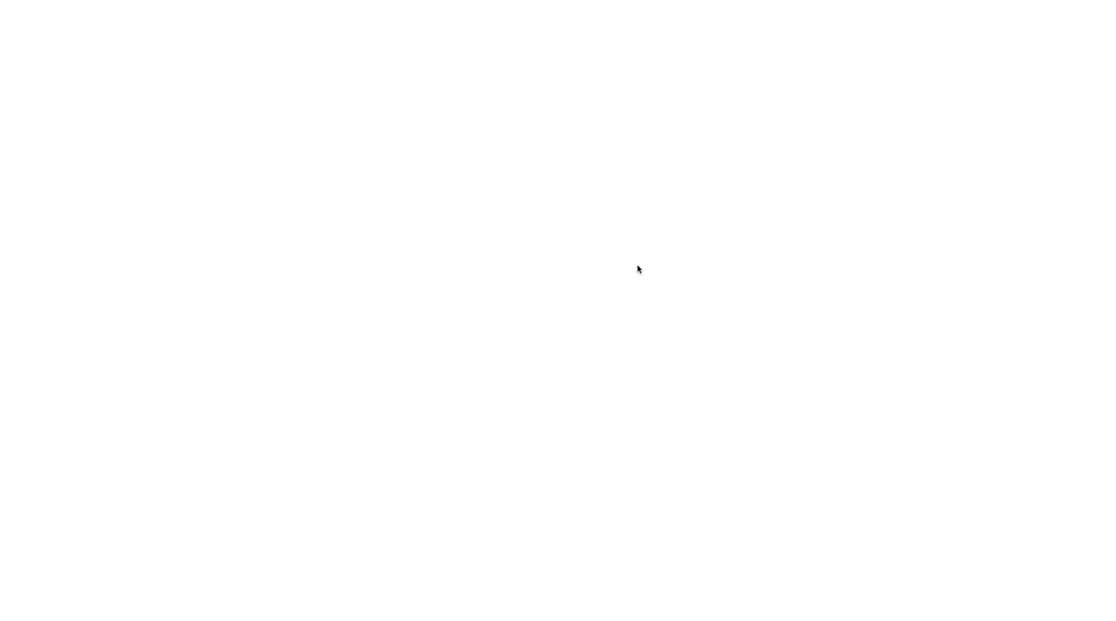